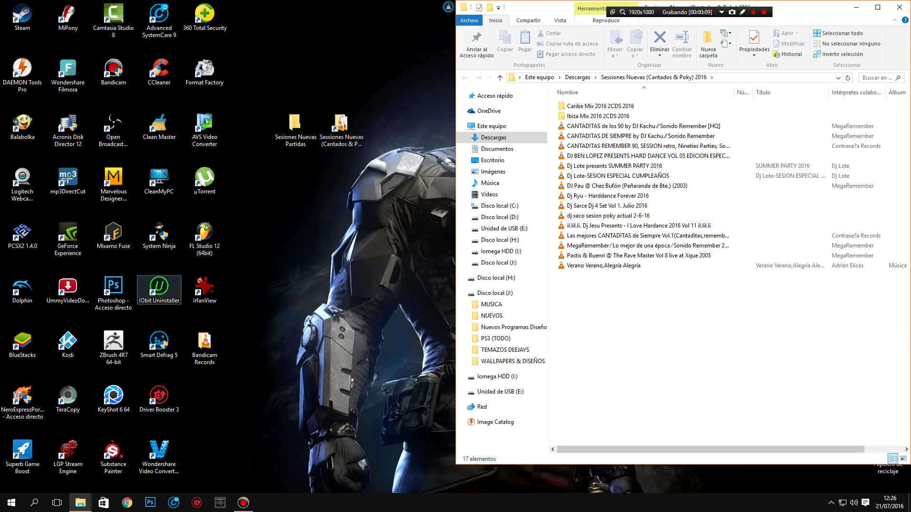
Open mp3DirectCut and load the DJ BEN LOPEZ PRESENTS HARD DANCE VOL 05 session from the downloads folder, dismissing the notice.
double_click(68, 180)
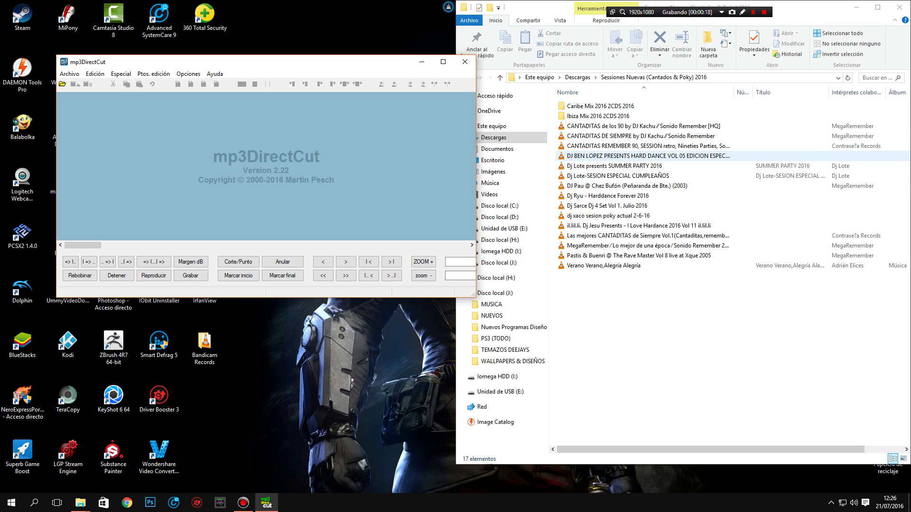
left_click(648, 156)
left_click_drag(647, 156, 266, 166)
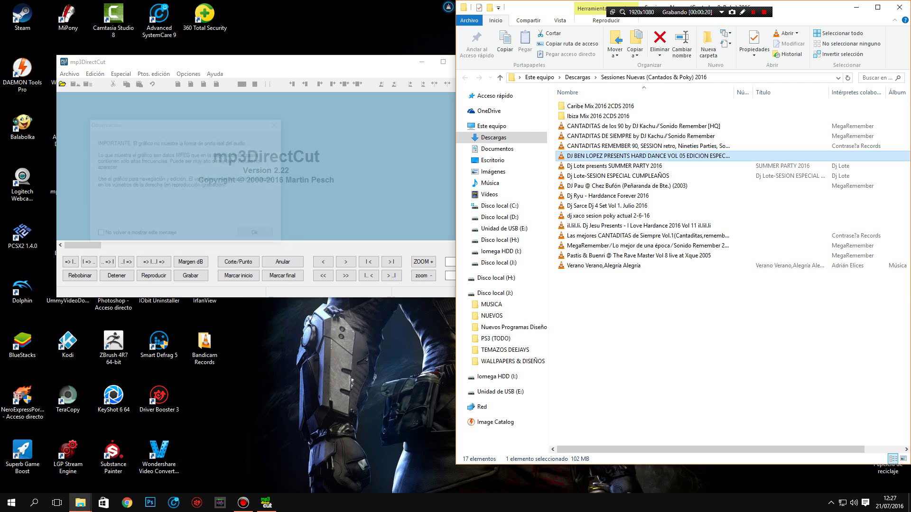
left_click(258, 235)
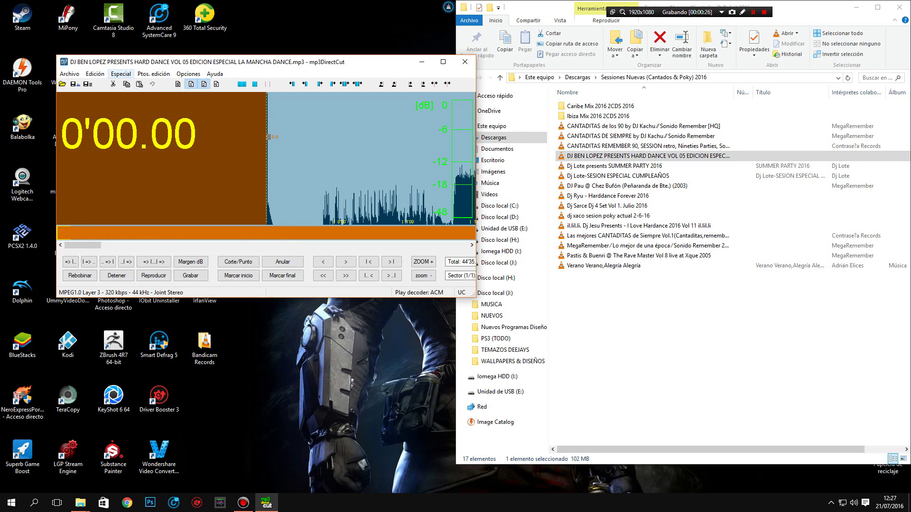
Select the entire audio of the loaded session.
left_click(120, 73)
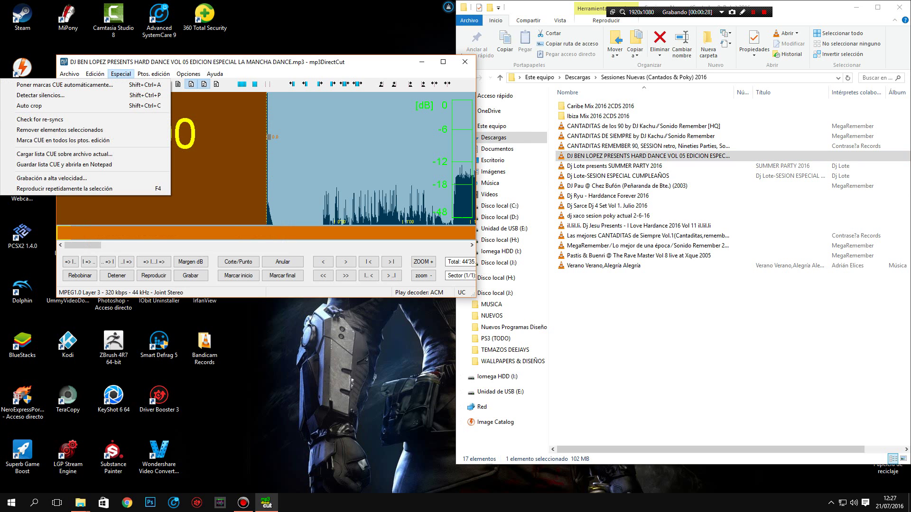
mouse_move(95, 74)
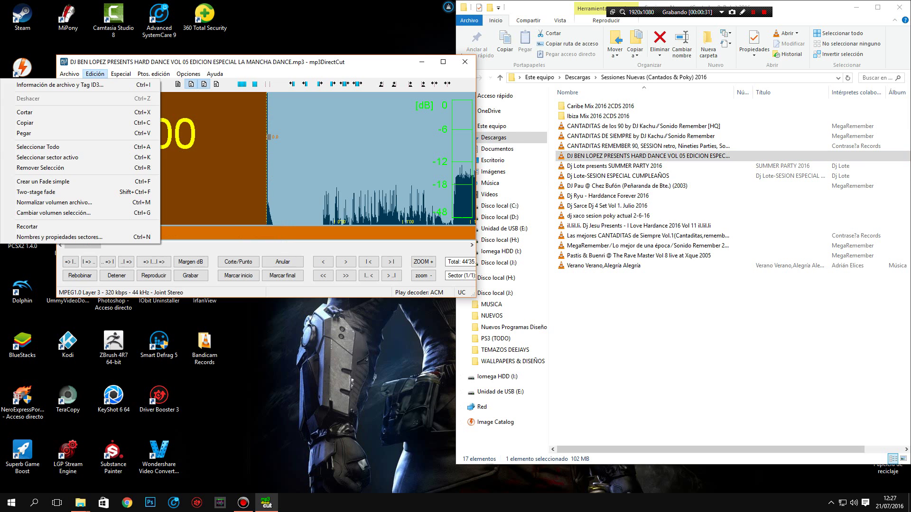
key("Down")
key("Down")
key("Down")
key("Down")
key("Down")
key("Up")
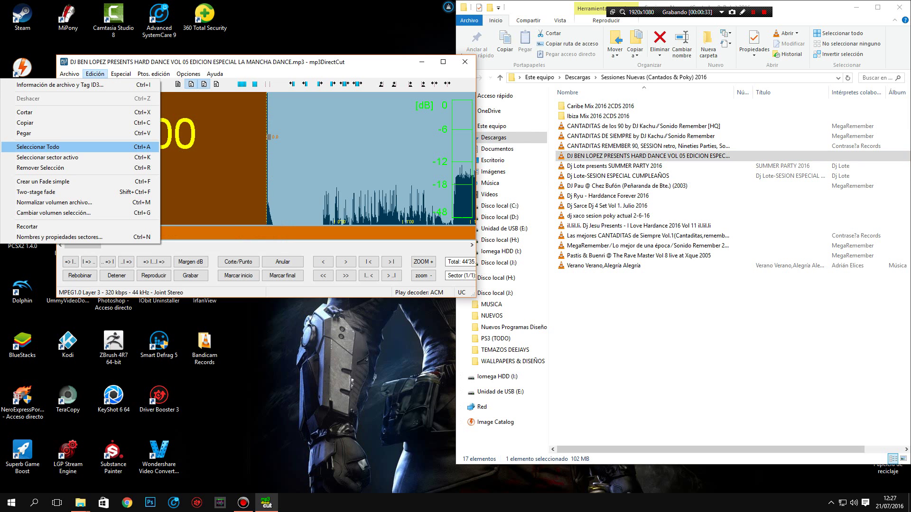
left_click(38, 146)
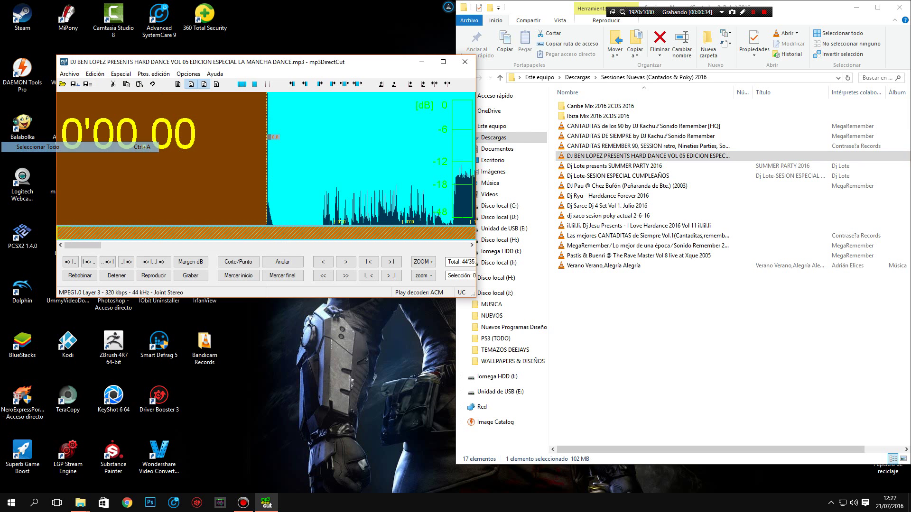
Place automatic CUE marks across the session at an interval of 3:50.
left_click(120, 73)
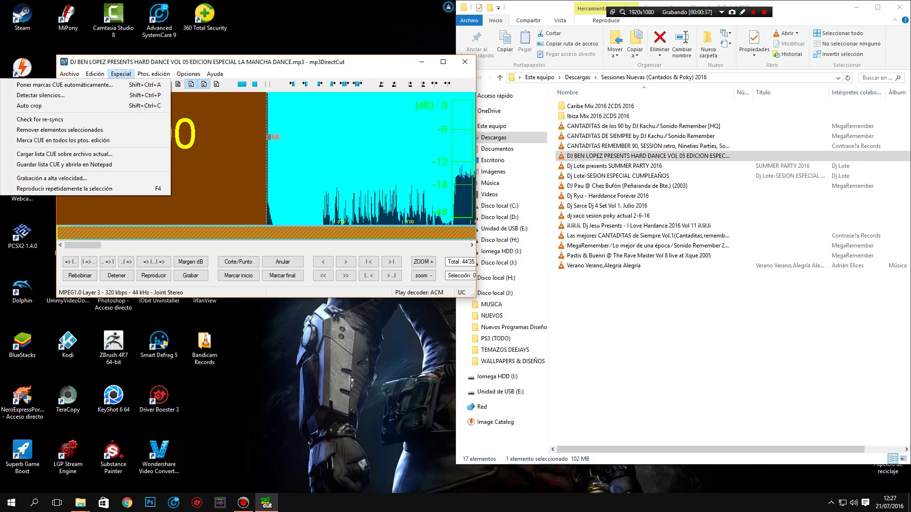
key("Down")
key("Return")
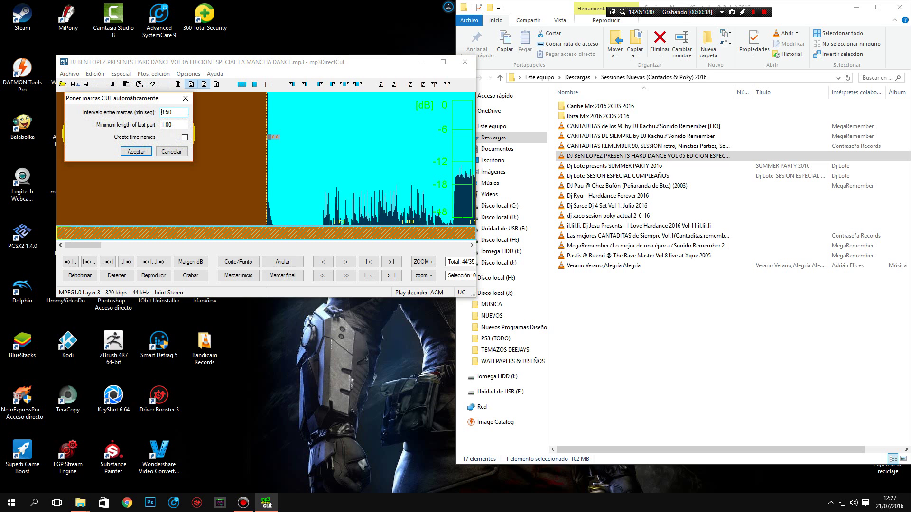
double_click(166, 112)
key("Return")
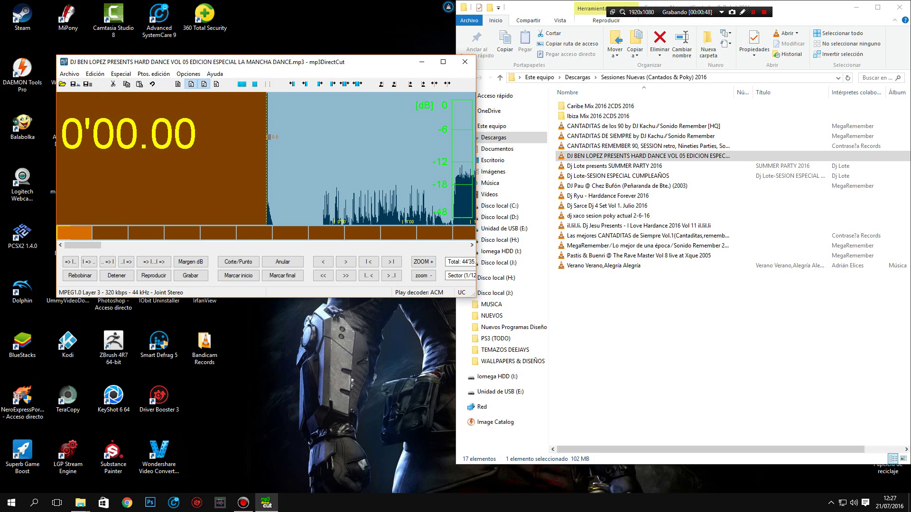
Start saving the session as separate segments and open the destination folder browser.
key("alt")
key("Return")
key("Down")
key("Down")
key("Down")
key("Down")
key("Down")
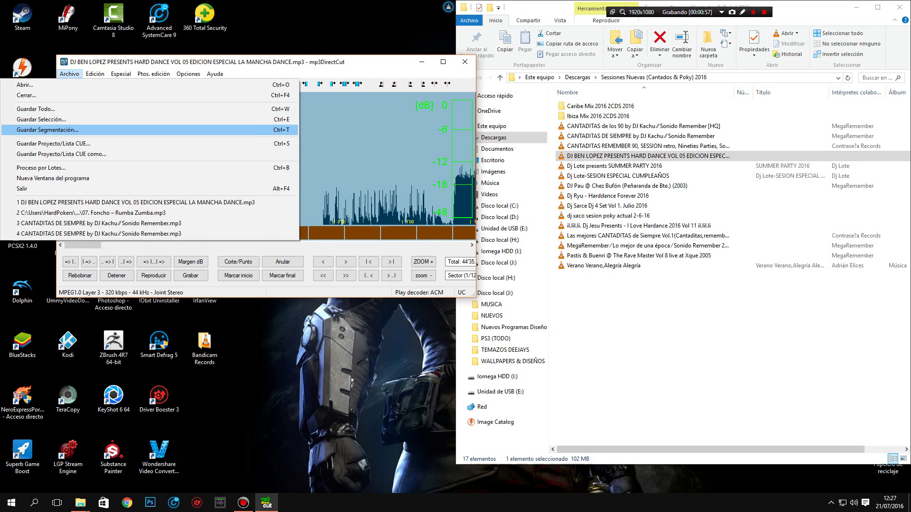
key("Return")
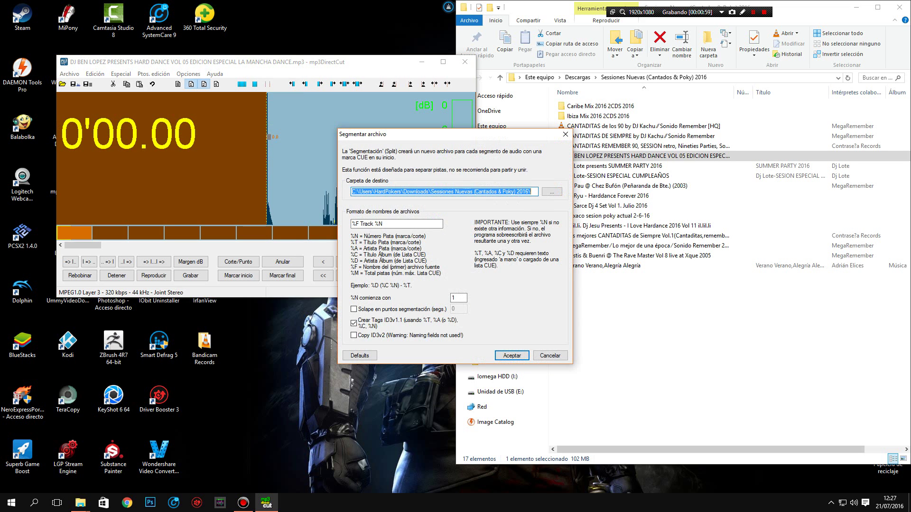
key("Tab")
key("space")
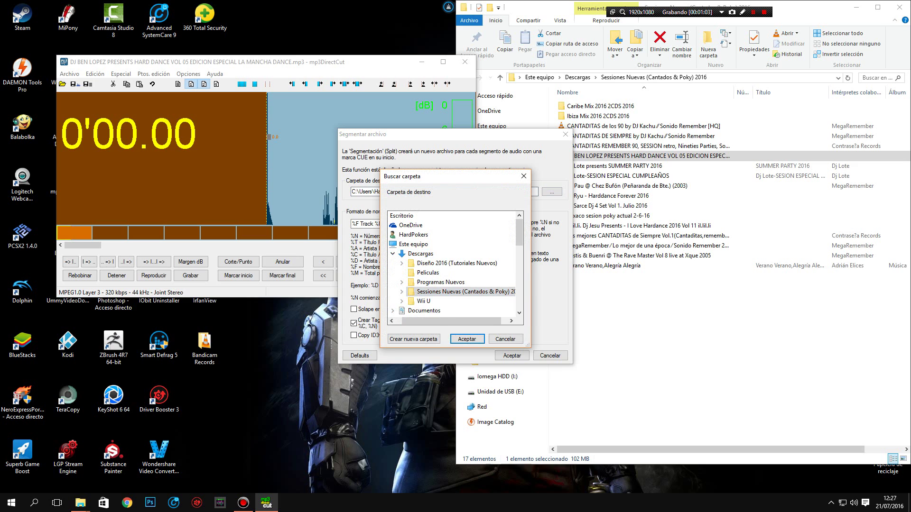
Browse the destination to Sesiones Nuevas Partidas under Escritorio and create a new folder inside it.
key("Down")
key("Down")
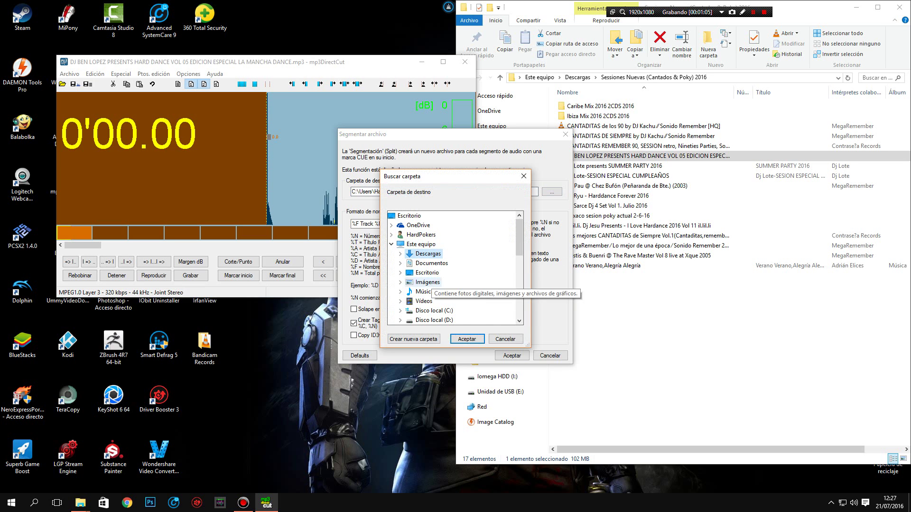
key("Right")
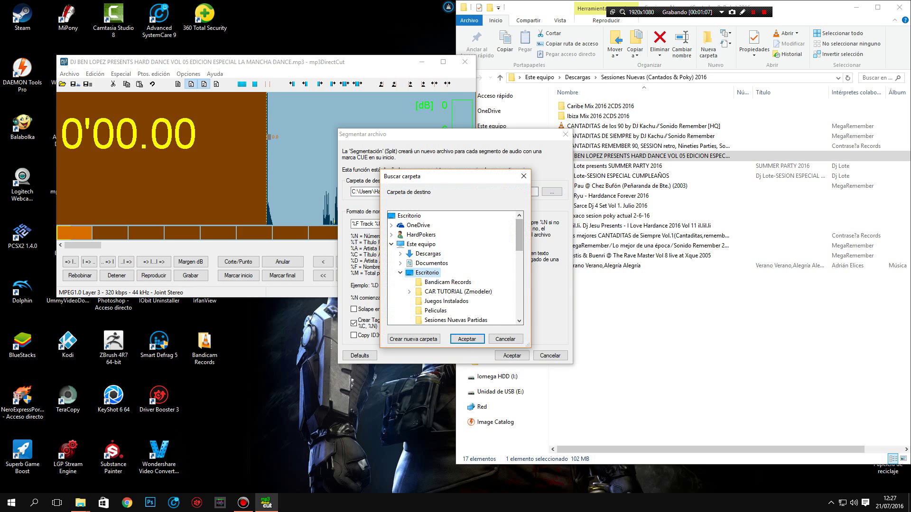
scroll(451, 284, "down", 2)
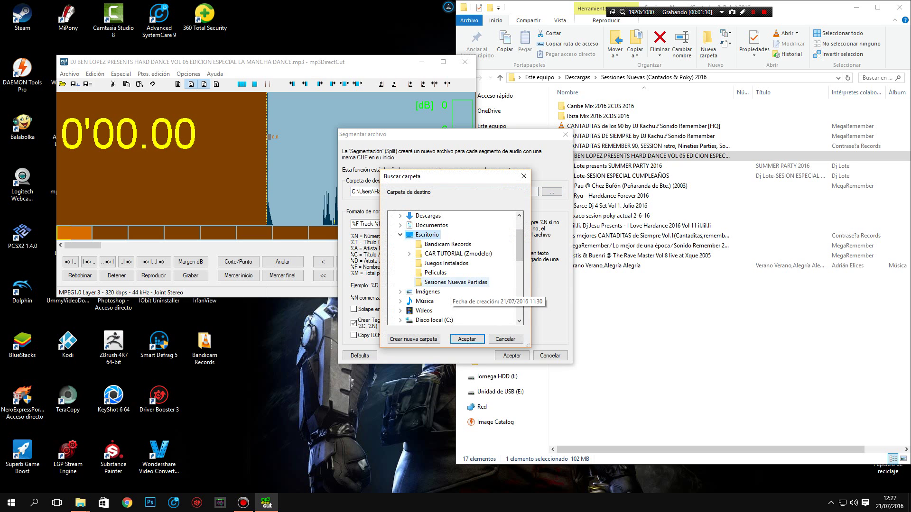
left_click(455, 282)
left_click(413, 339)
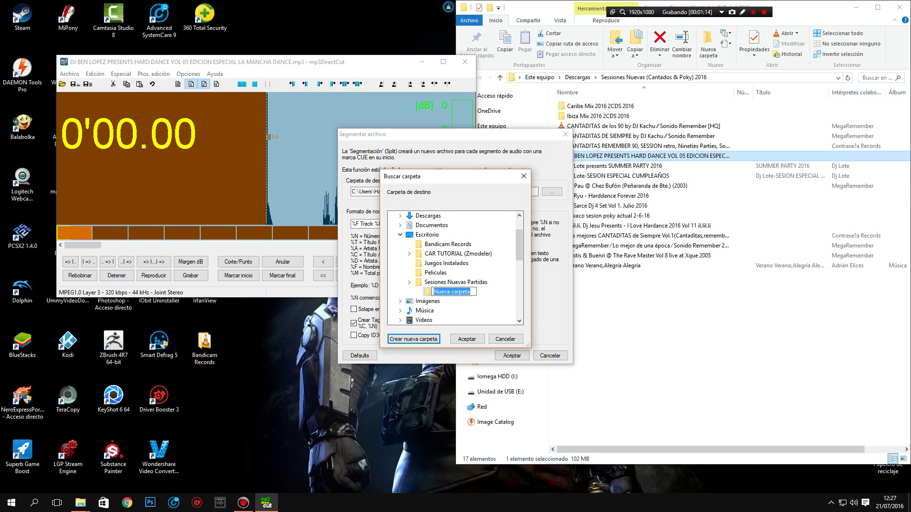
Copy "DJ BEN LOPEZ PRESENTS HARD DANCE VOL 05" from the session's file name in File Explorer.
left_click(725, 156)
left_click(631, 158)
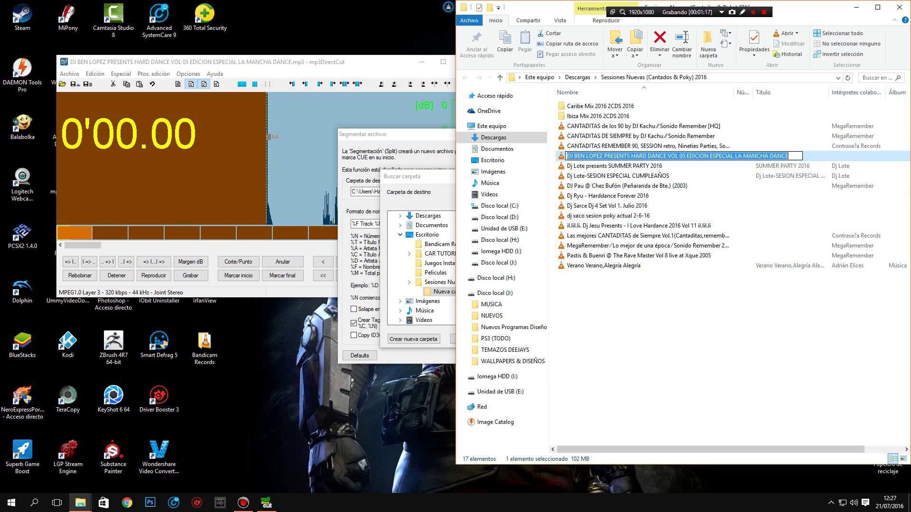
left_click(678, 155)
left_click_drag(678, 156, 566, 156)
right_click(598, 160)
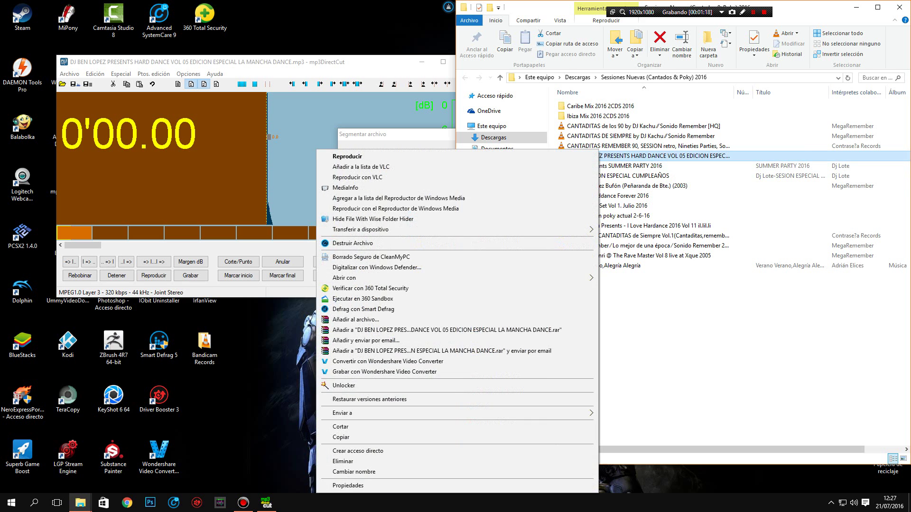
left_click(599, 156)
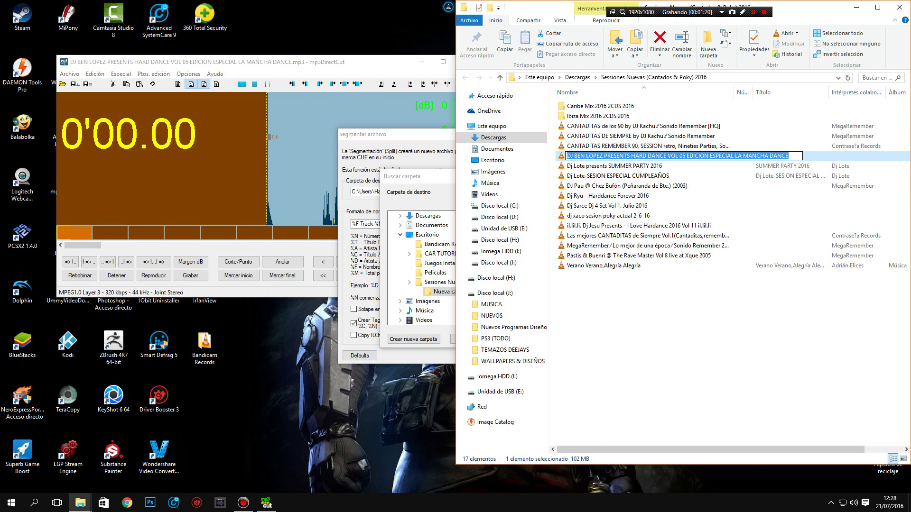
left_click_drag(686, 156, 566, 155)
right_click(580, 158)
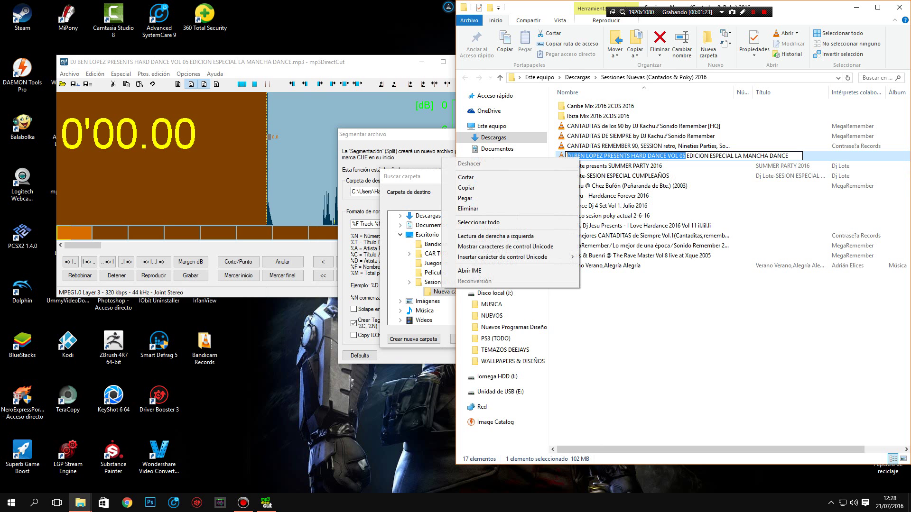
left_click(514, 187)
left_click(440, 291)
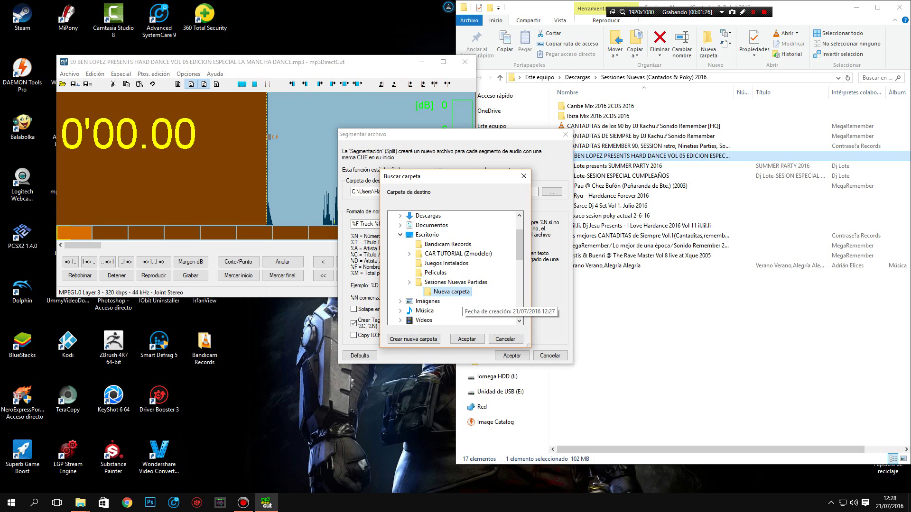
right_click(459, 291)
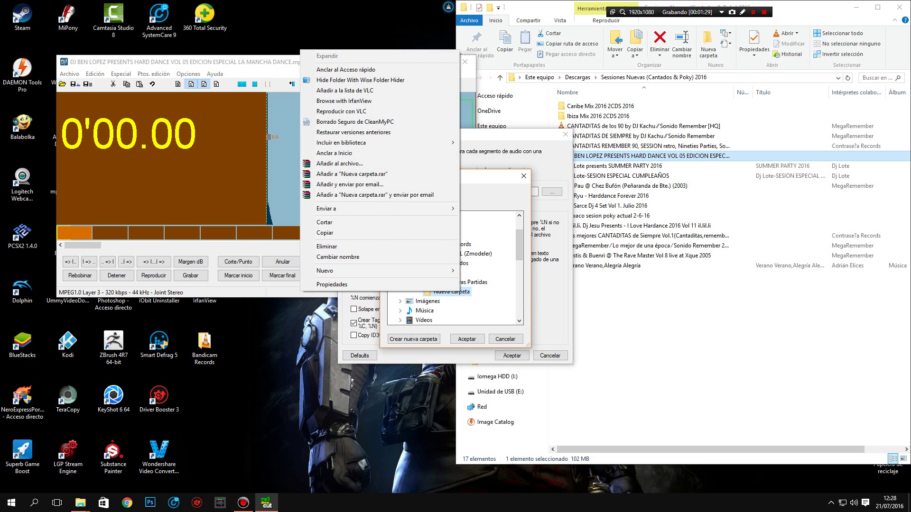
mouse_move(427, 208)
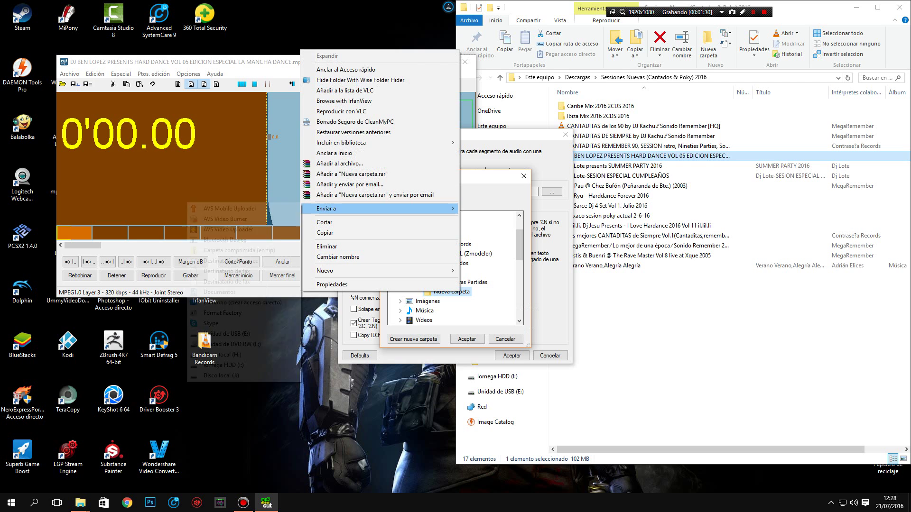
key("Escape")
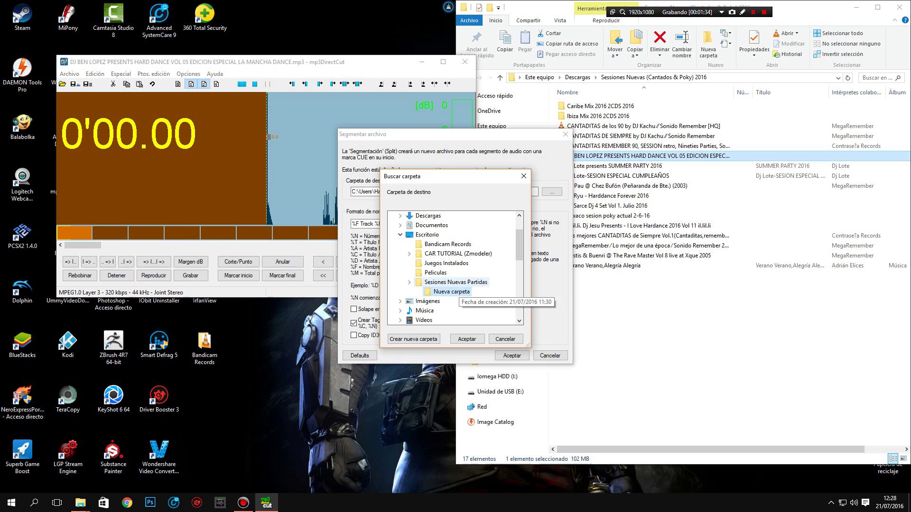
Create a folder in Sesiones Nuevas Partidas named with the copied title and save the split tracks into it.
left_click(456, 281)
left_click(413, 338)
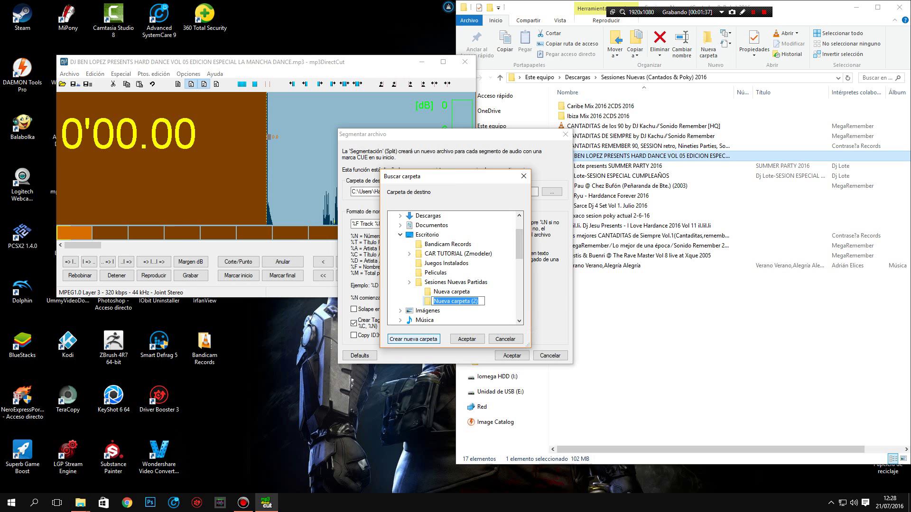
key("ctrl+v")
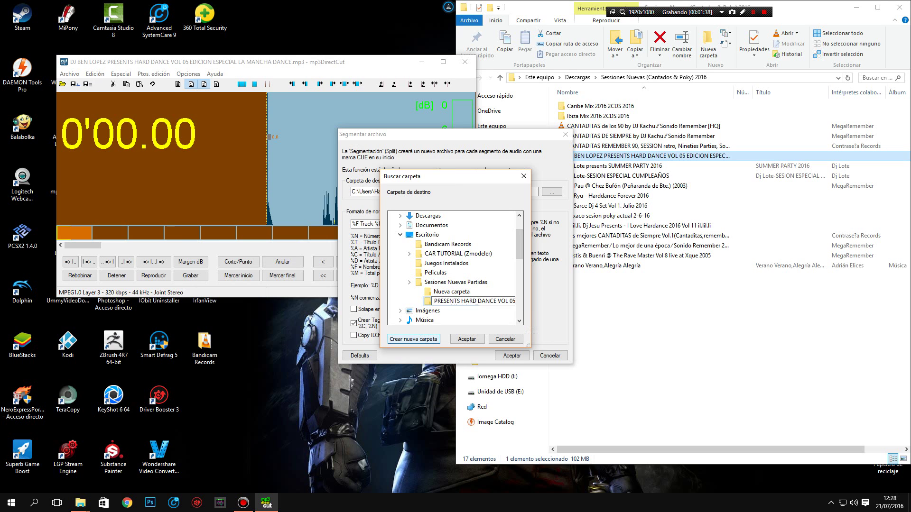
key("Return")
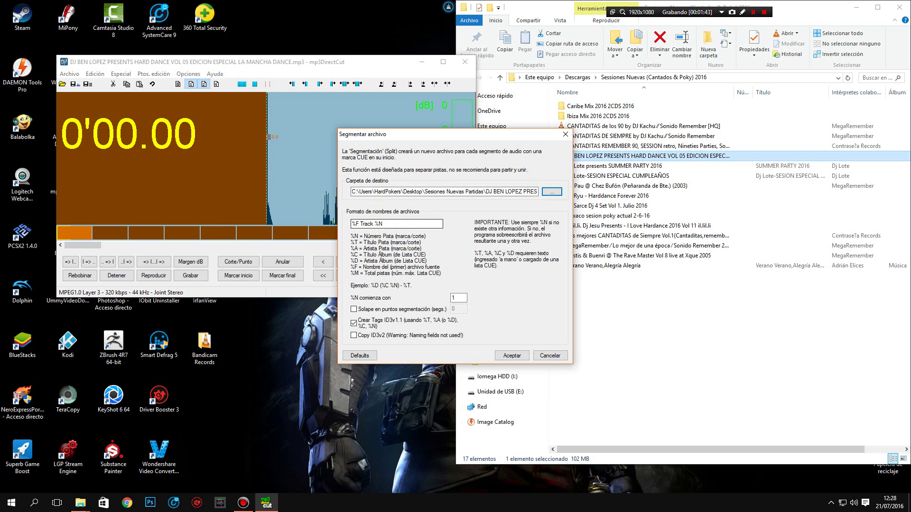
left_click(512, 356)
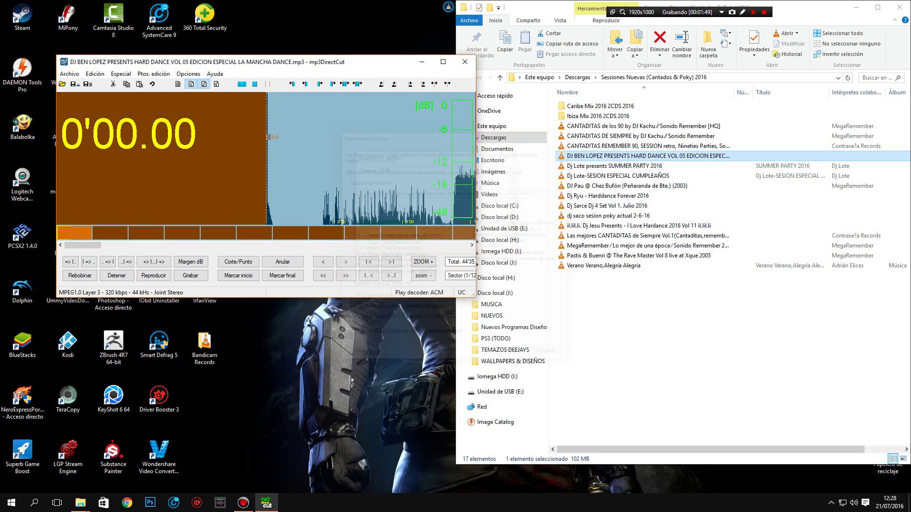
Minimize mp3DirectCut and delete the unused Nueva carpeta folder from Sesiones Nuevas Partidas on the desktop.
left_click(421, 62)
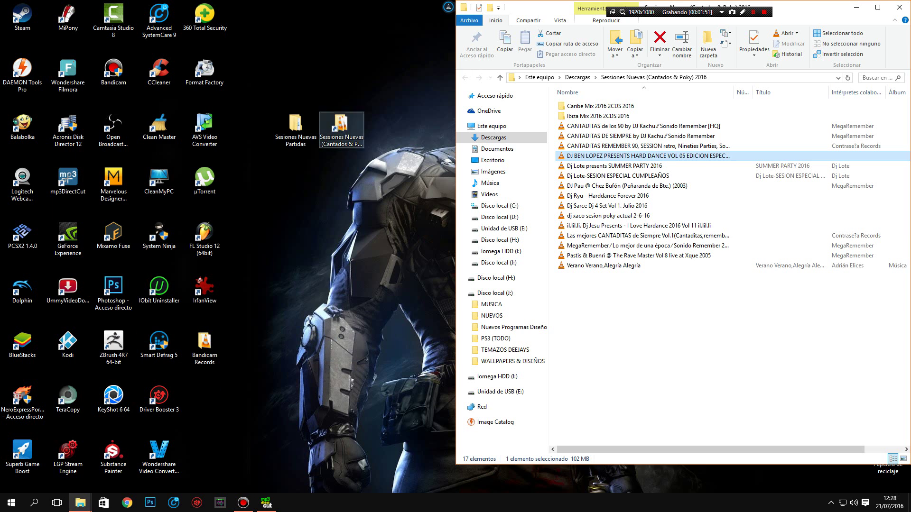
double_click(296, 125)
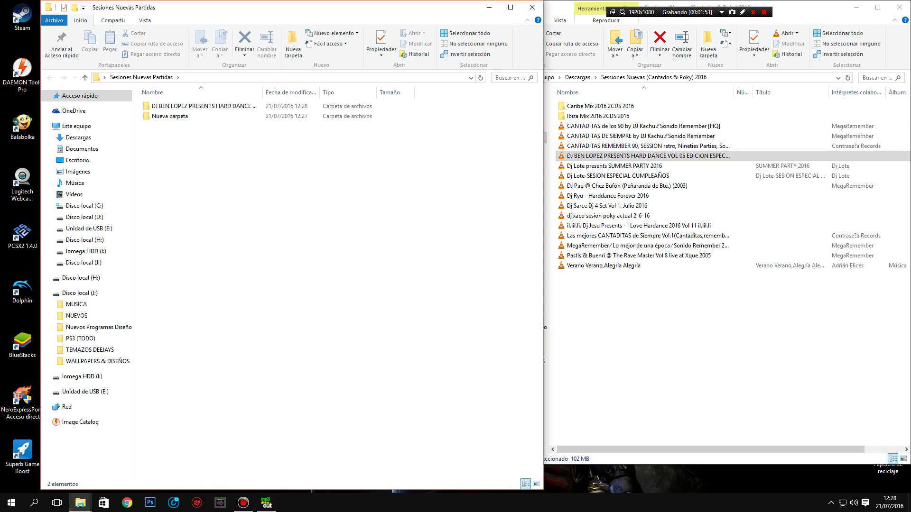
right_click(171, 116)
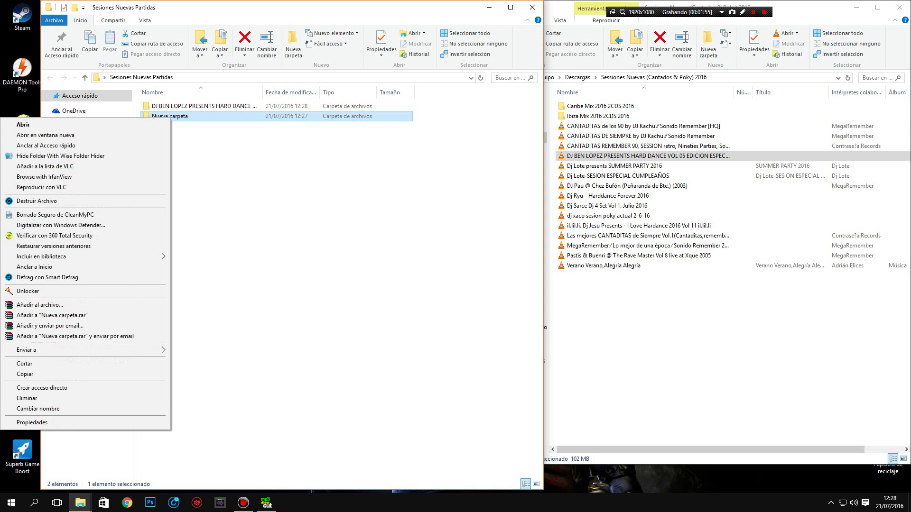
left_click(86, 398)
left_click(493, 289)
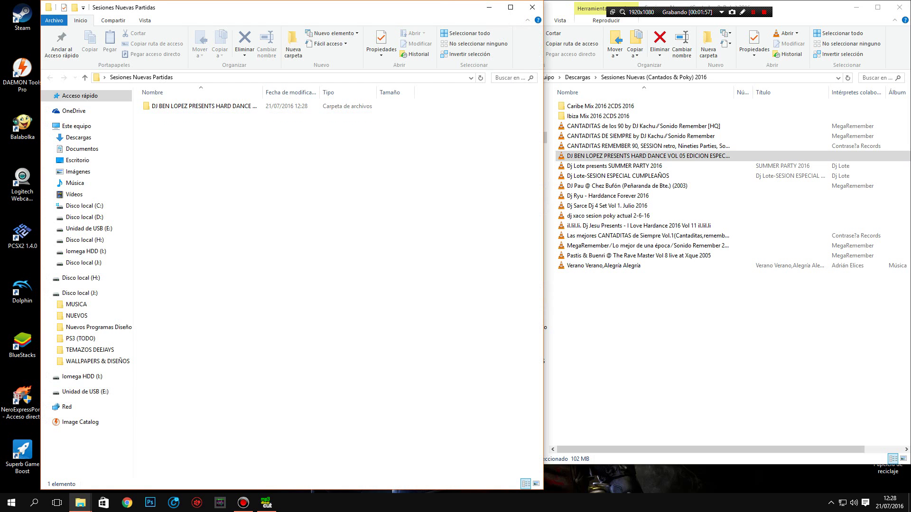
Open the folder of split tracks, play Track 01 in VLC, and shrink and move the player to uncover the track list.
double_click(203, 106)
double_click(180, 106)
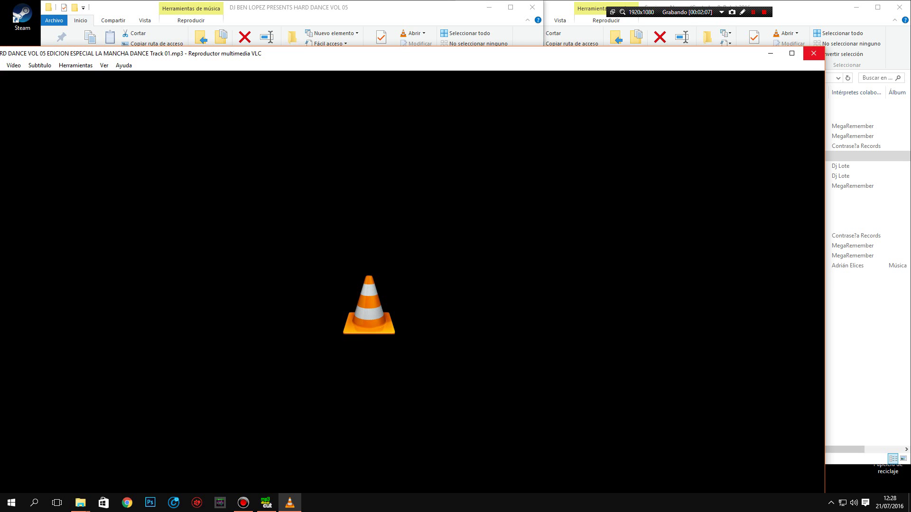
left_click_drag(825, 46, 323, 292)
left_click_drag(225, 299, 650, 213)
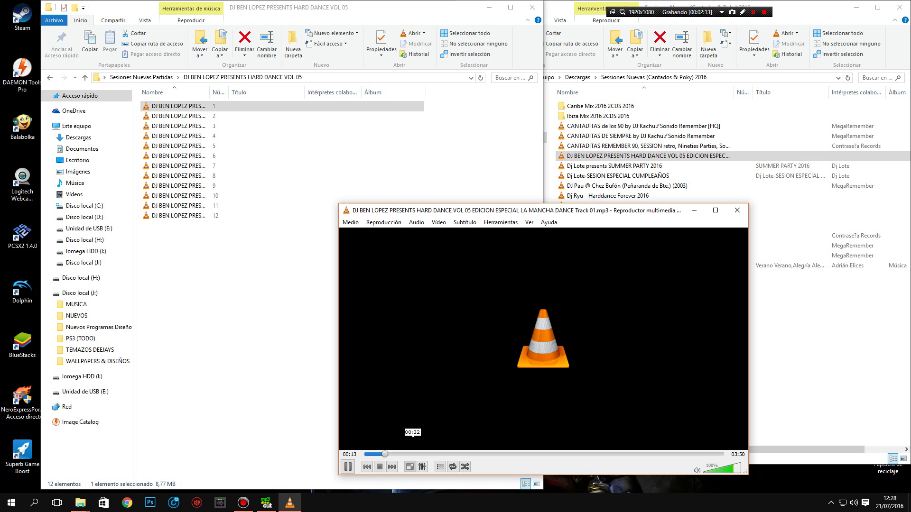
Skip ahead twice in Track 01 to sample it and widen the name column of the track list.
left_click(456, 454)
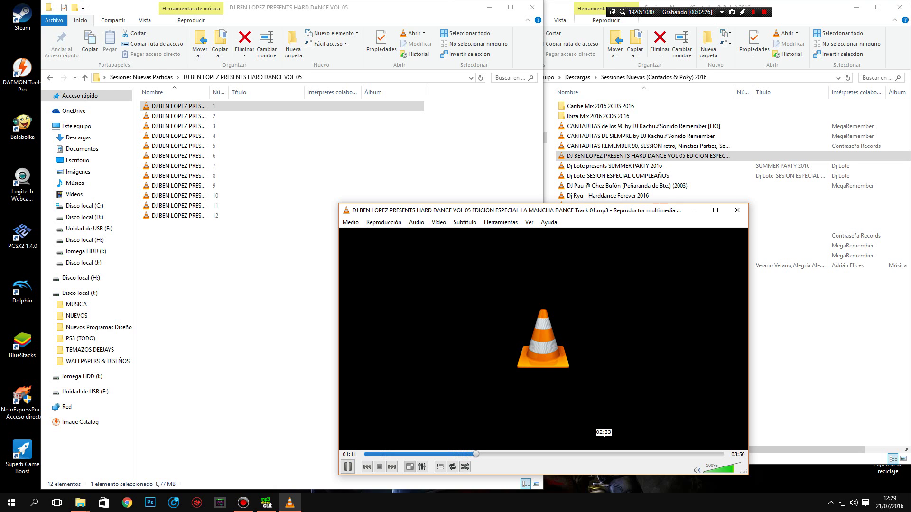
left_click(524, 454)
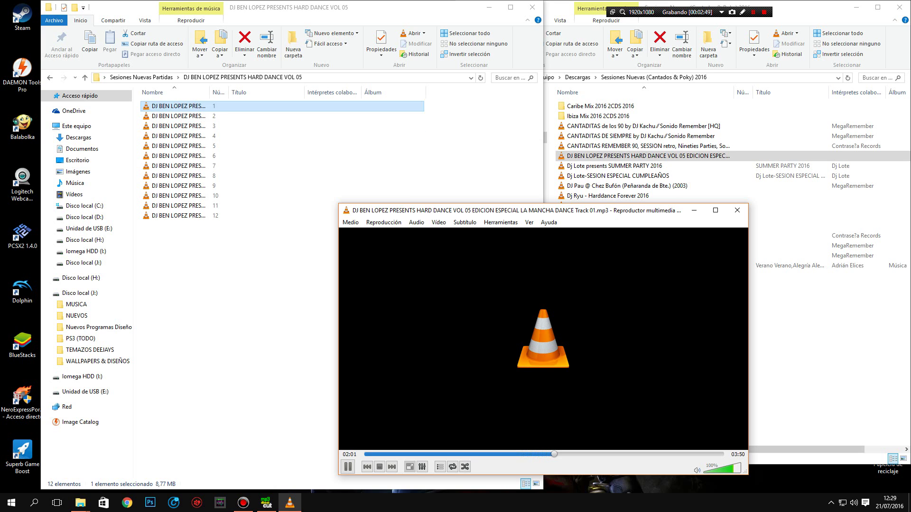
left_click_drag(209, 92, 282, 92)
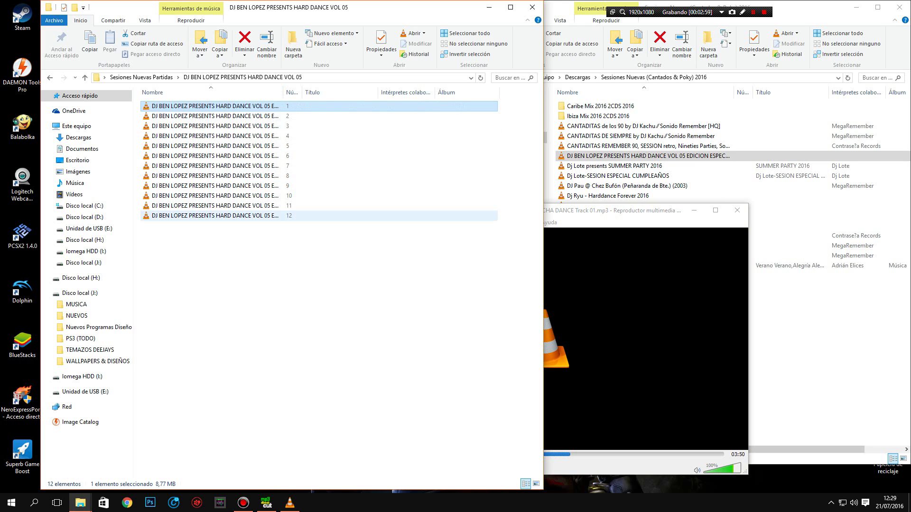
left_click(593, 210)
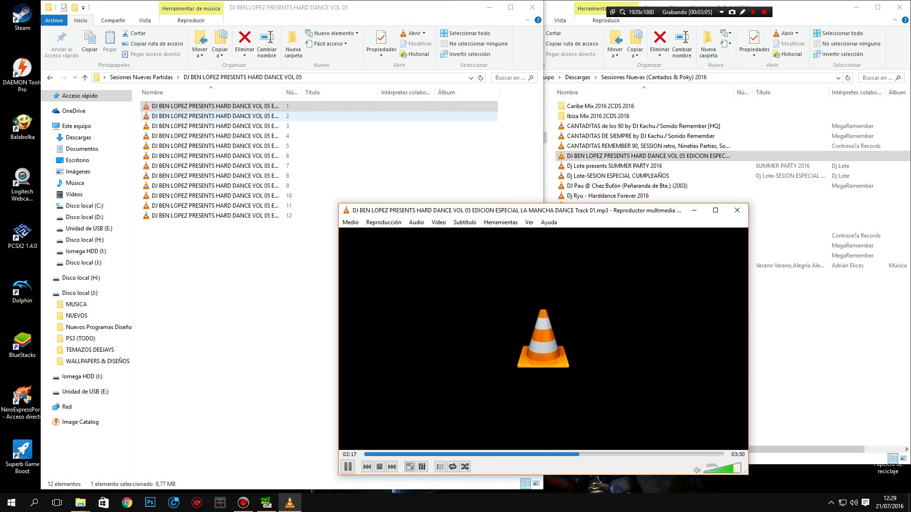
Play Track 02 and Track 03 in turn, sampling each at successive points up to just past its middle.
double_click(213, 116)
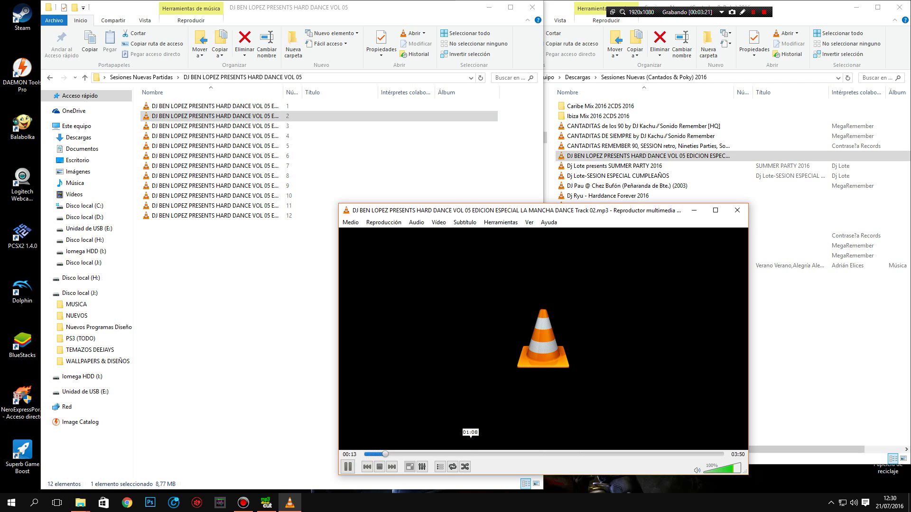
left_click(470, 454)
left_click(526, 454)
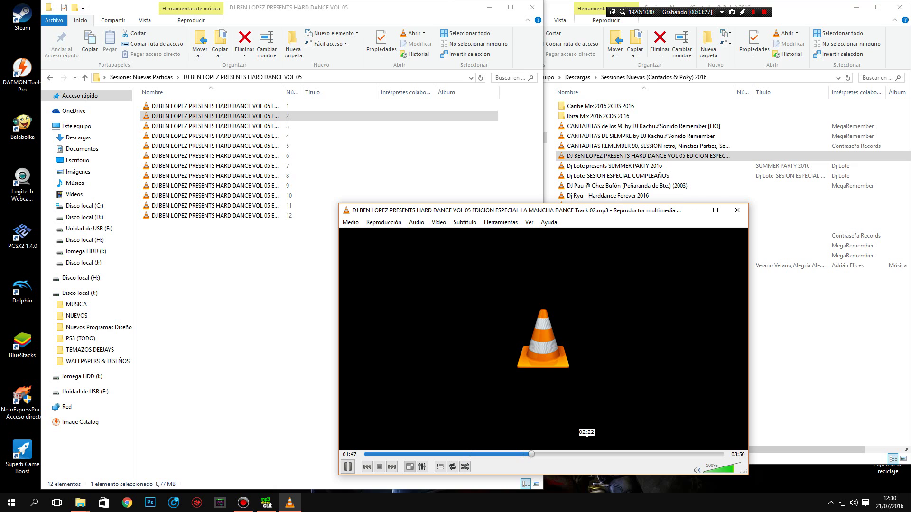
double_click(215, 125)
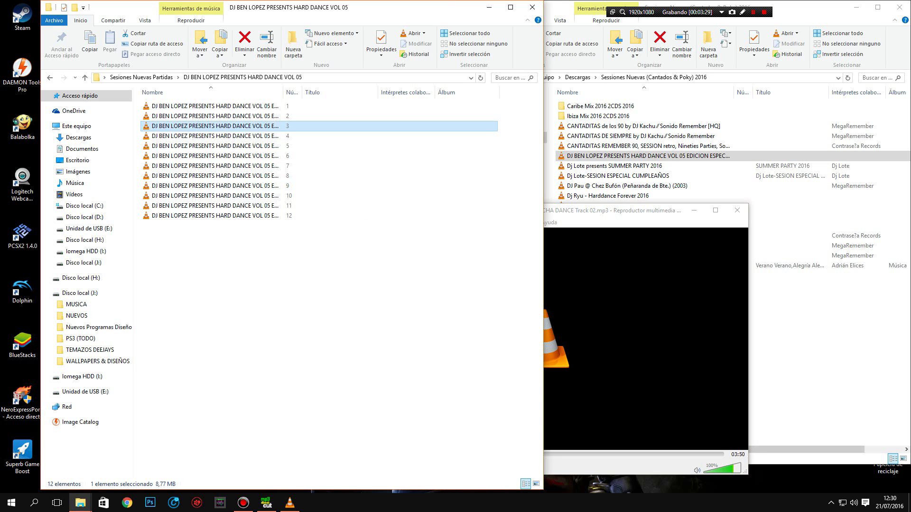
left_click(438, 454)
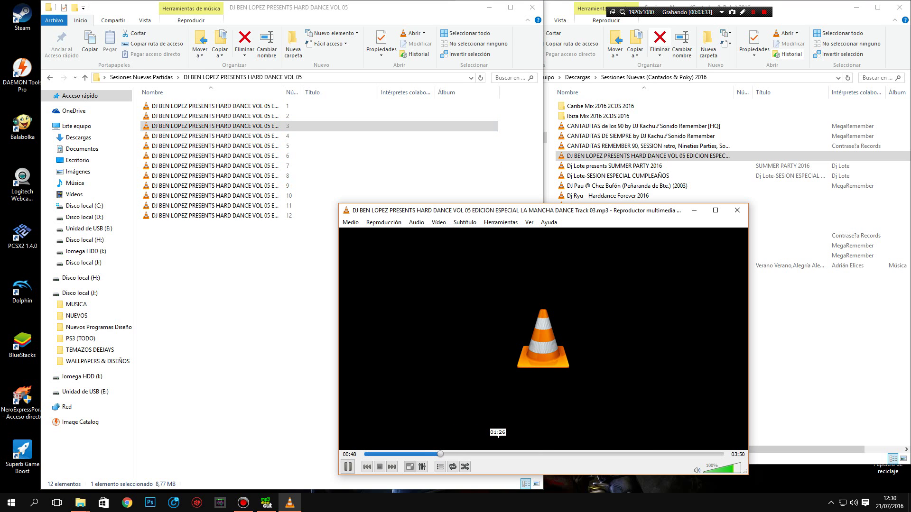
left_click(513, 454)
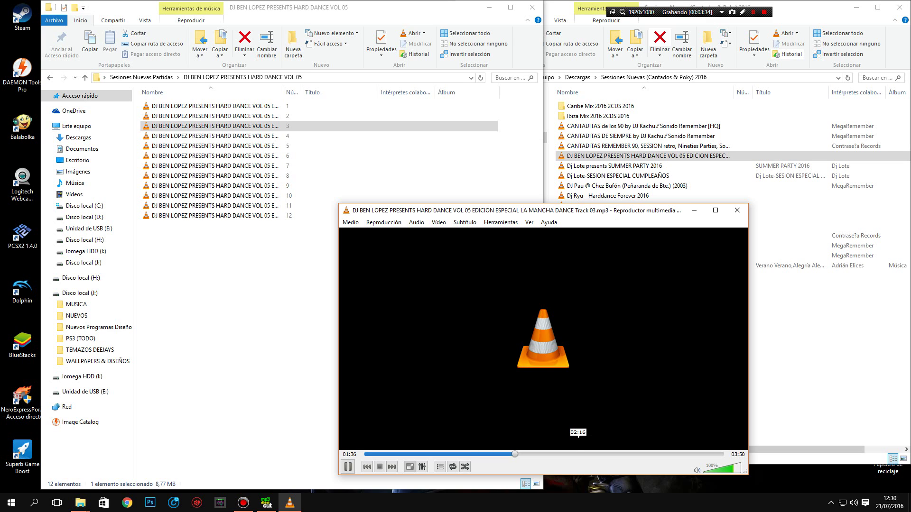
left_click(579, 454)
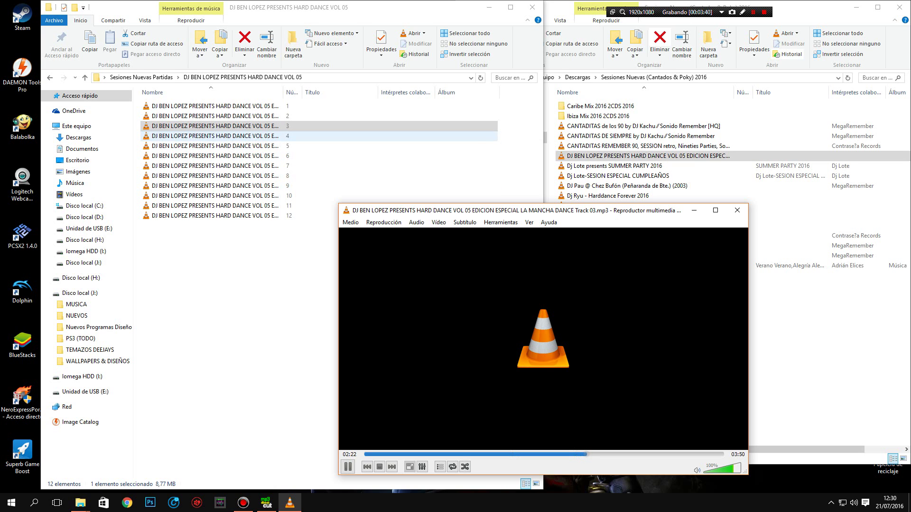
Play Tracks 04 to 07 in turn, skipping to about the middle of Tracks 04 and 05 and ahead in Track 07.
double_click(214, 136)
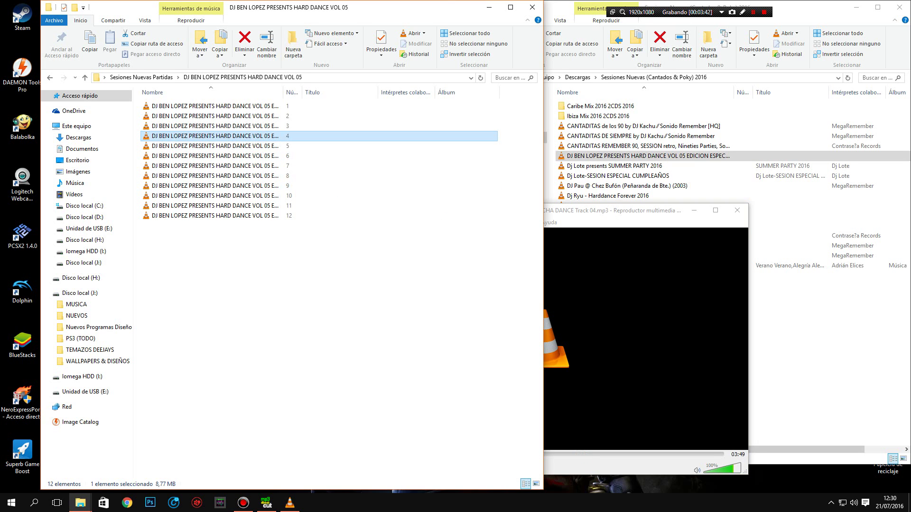
left_click(537, 454)
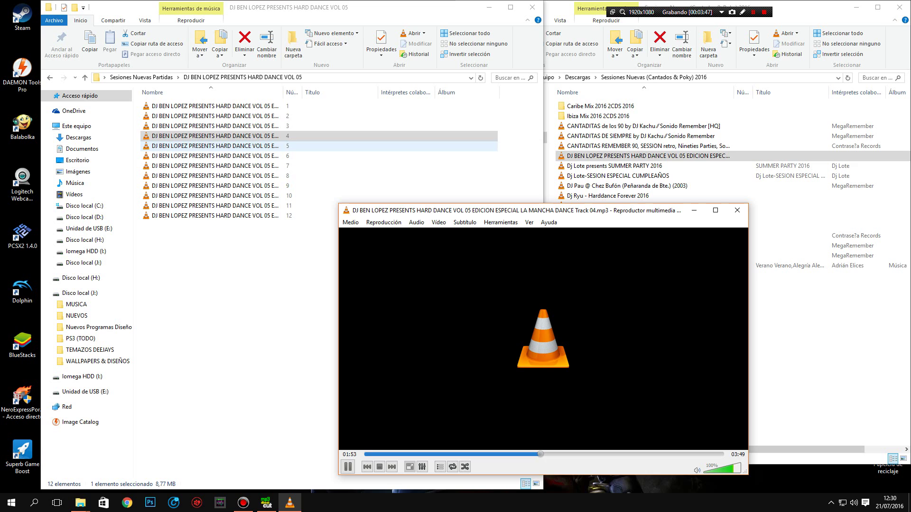
double_click(214, 146)
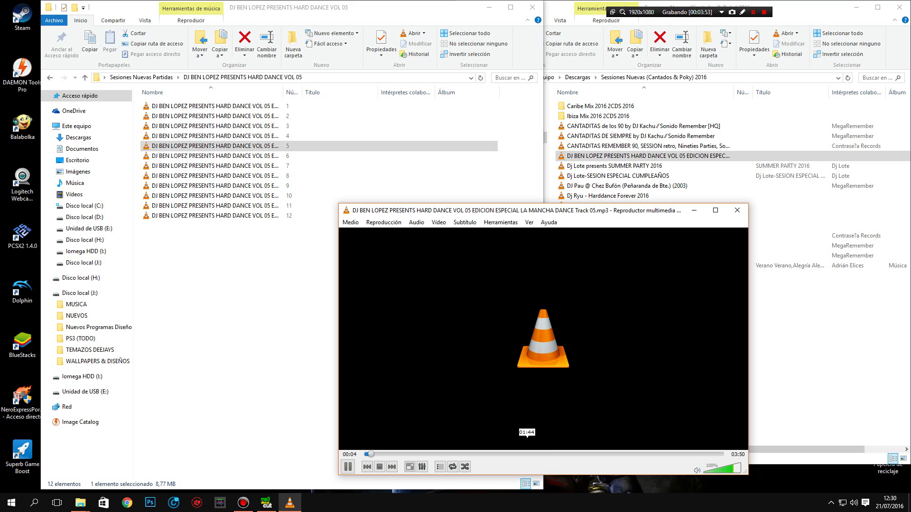
left_click(527, 454)
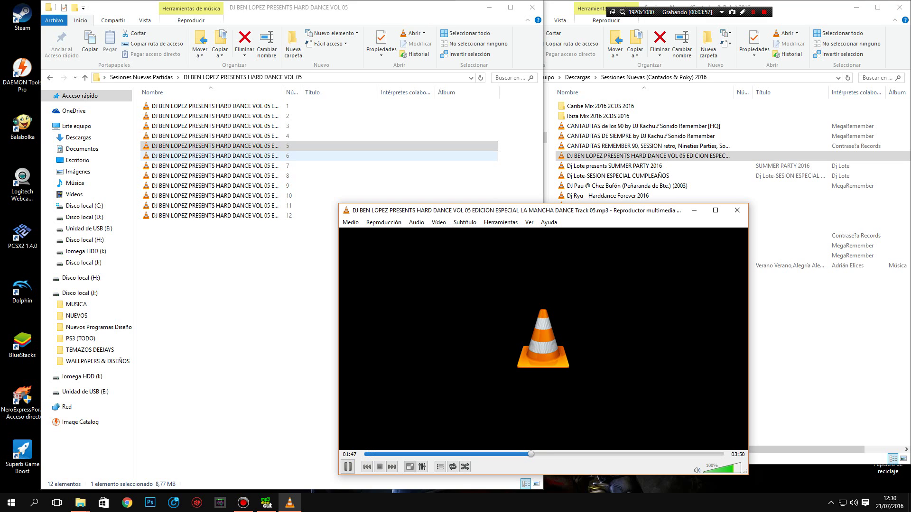
double_click(213, 156)
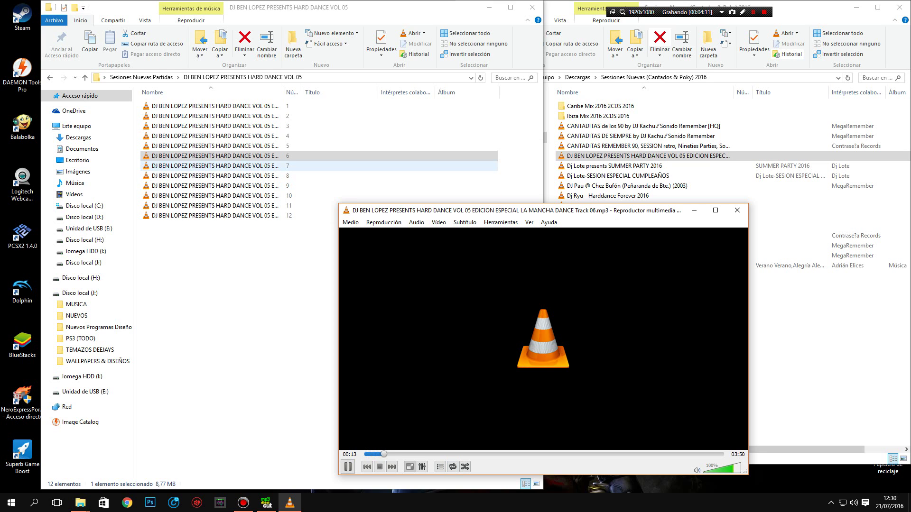
double_click(214, 165)
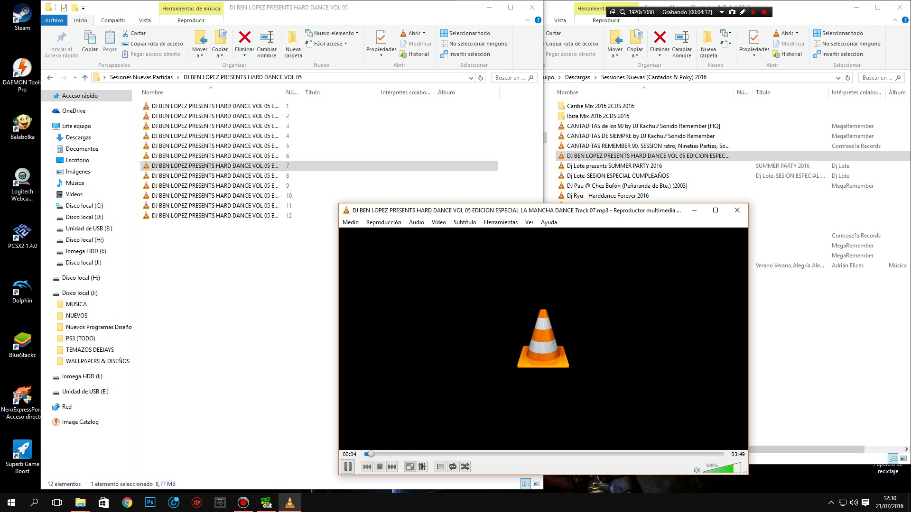
left_click(435, 454)
Play Track 08 and sample it at successive points from about 1:00 to its last seconds.
double_click(214, 175)
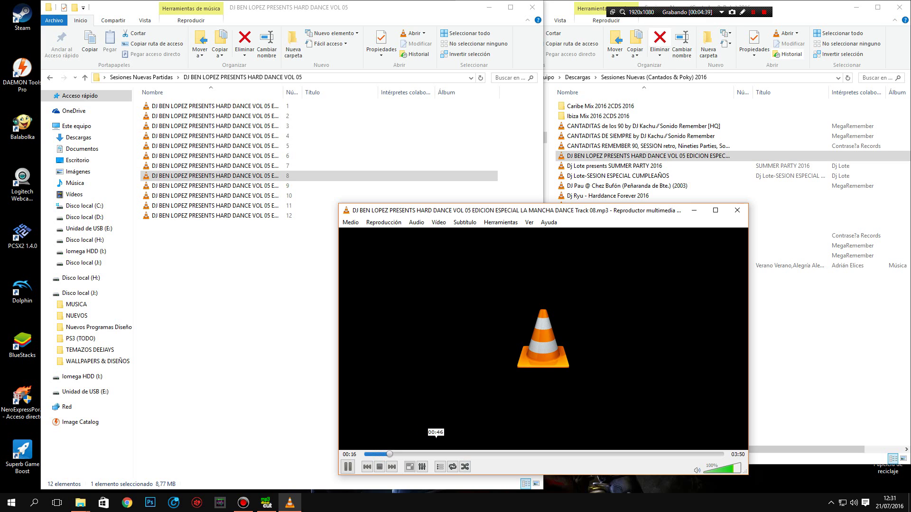
left_click(463, 454)
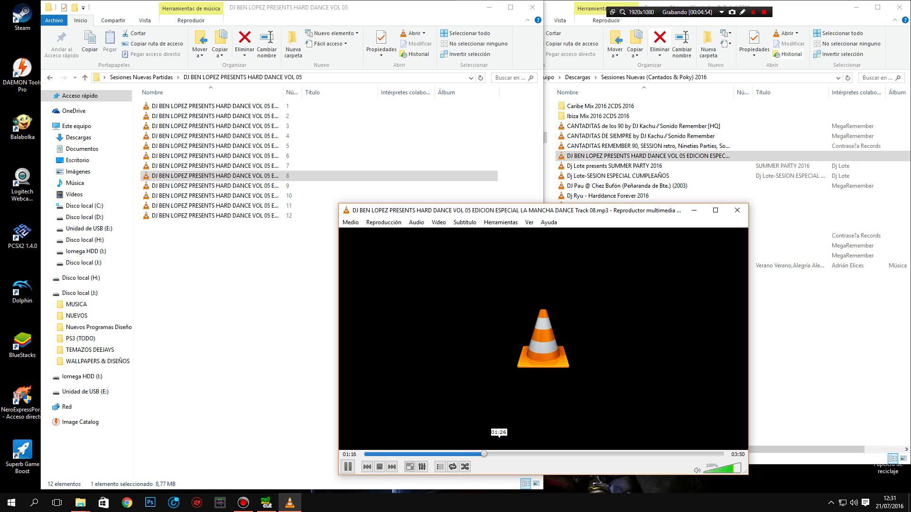
left_click(504, 454)
left_click(556, 454)
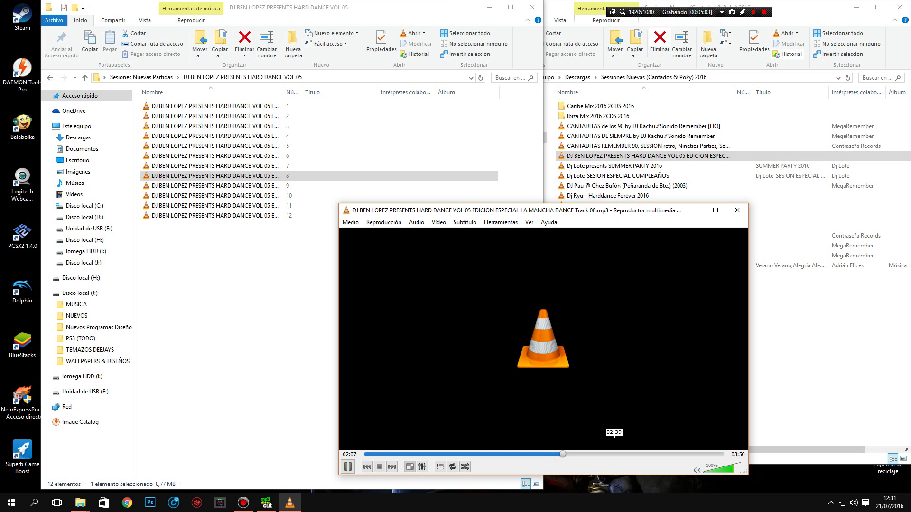
left_click(614, 454)
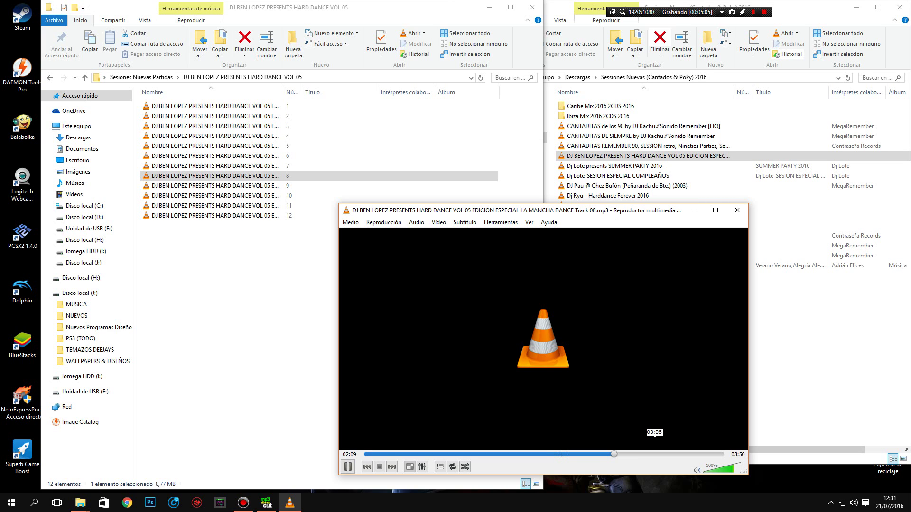
left_click(667, 454)
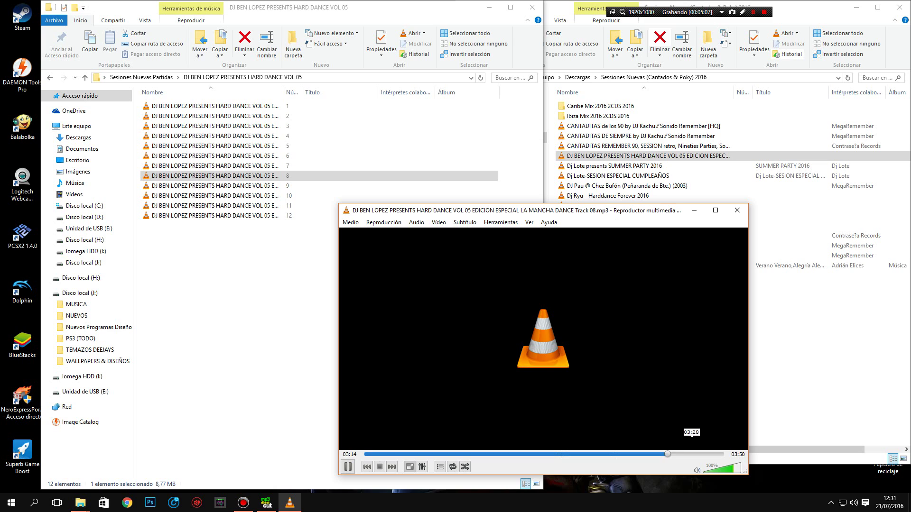
left_click(692, 454)
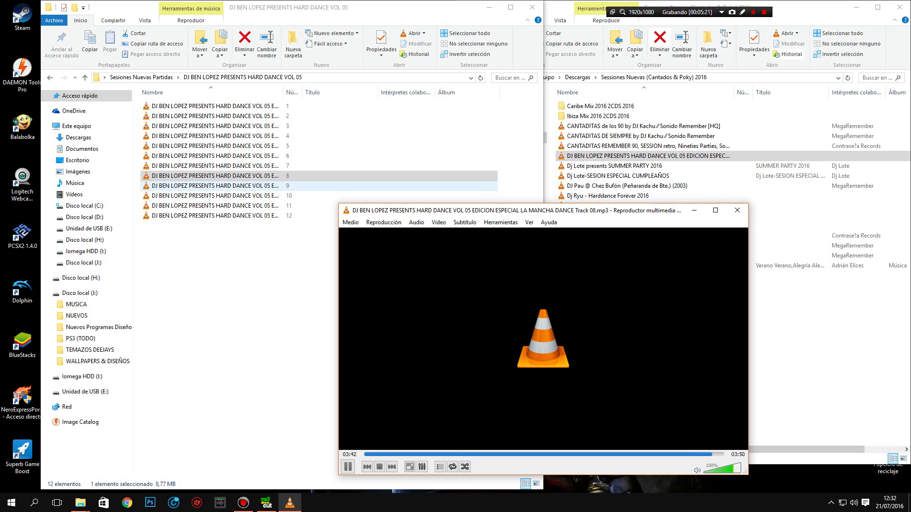
Play Track 09, sampling it from about 1:07 to its ending, and play Track 10 from about 0:29.
double_click(214, 186)
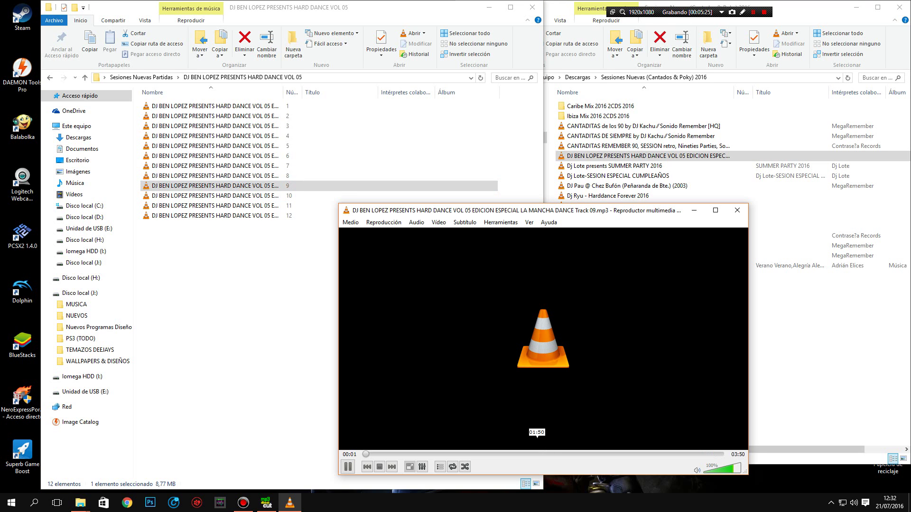
left_click(468, 454)
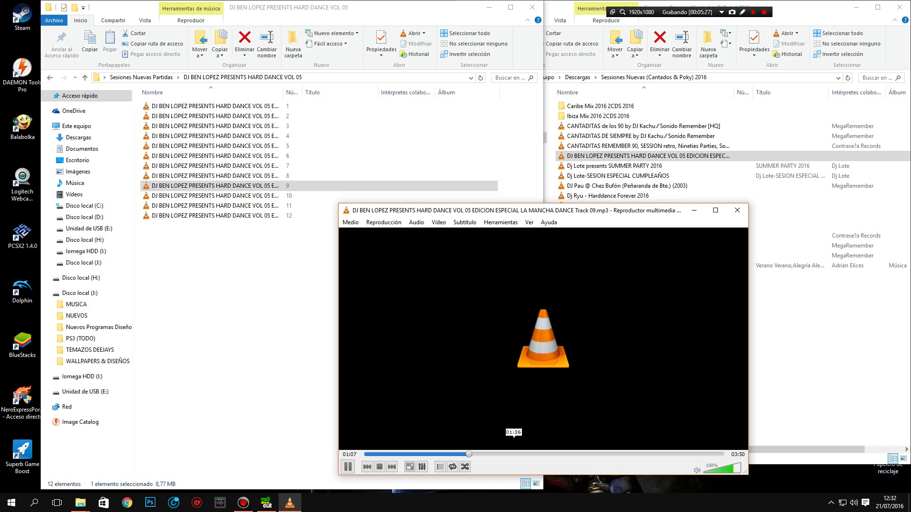
left_click(524, 454)
left_click(563, 454)
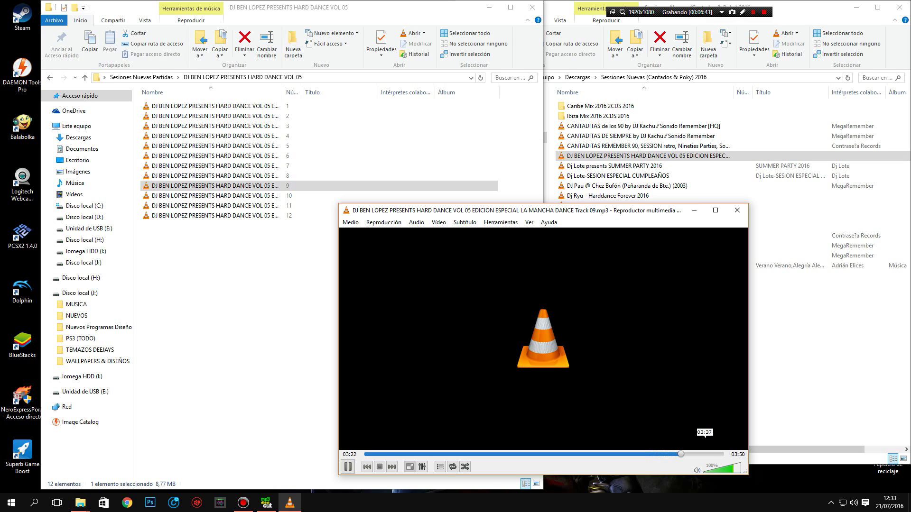
left_click(704, 454)
left_click(713, 454)
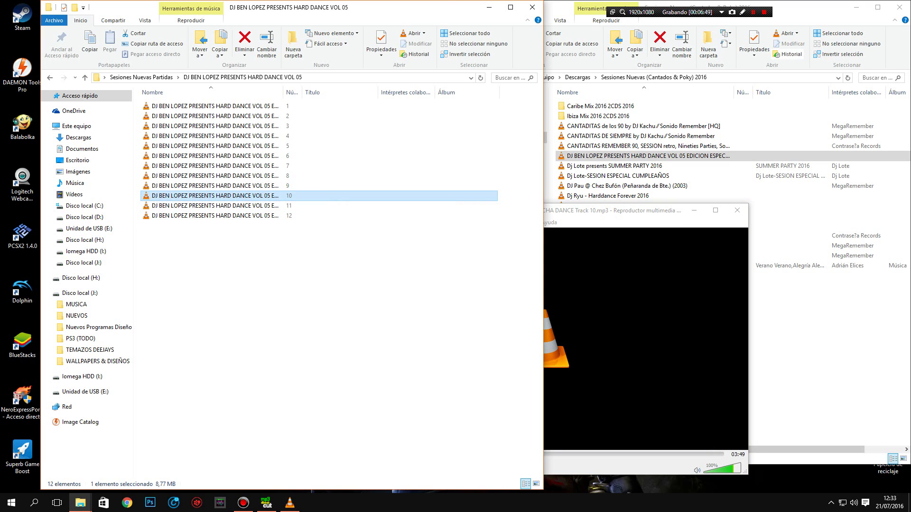
left_click(410, 454)
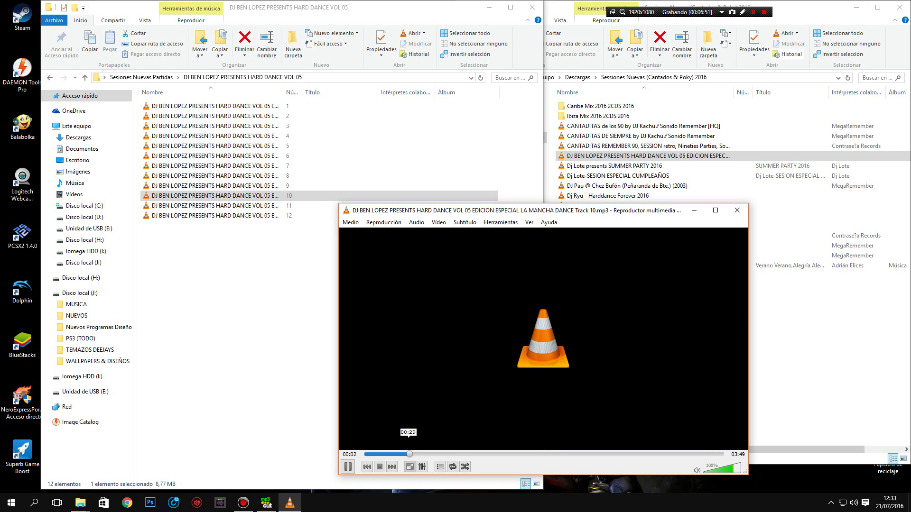